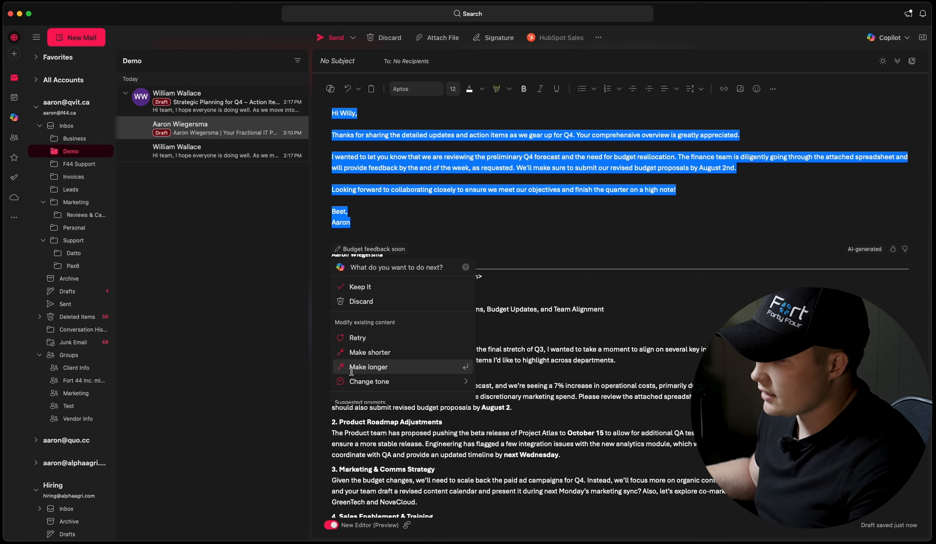
- Have Copilot rewrite the generated reply in a casual tone
click(377, 379)
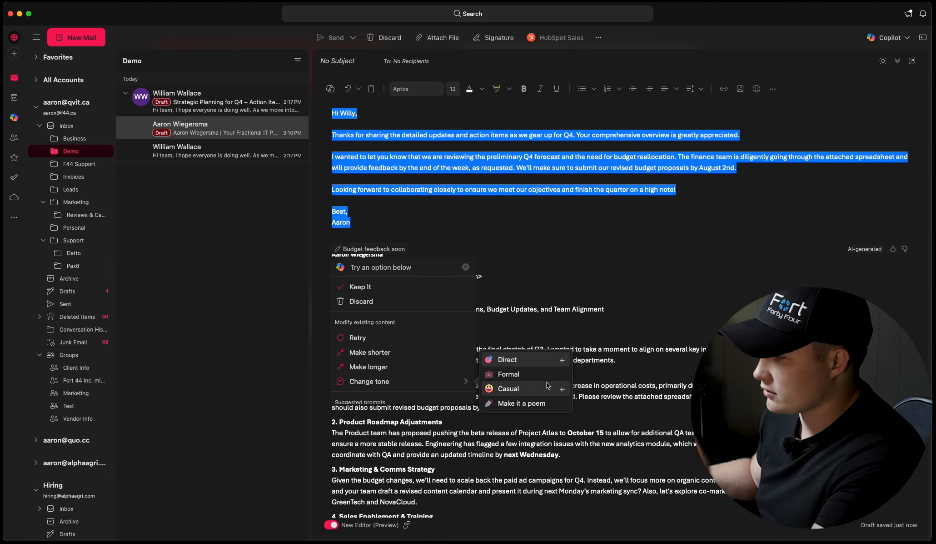
click(533, 389)
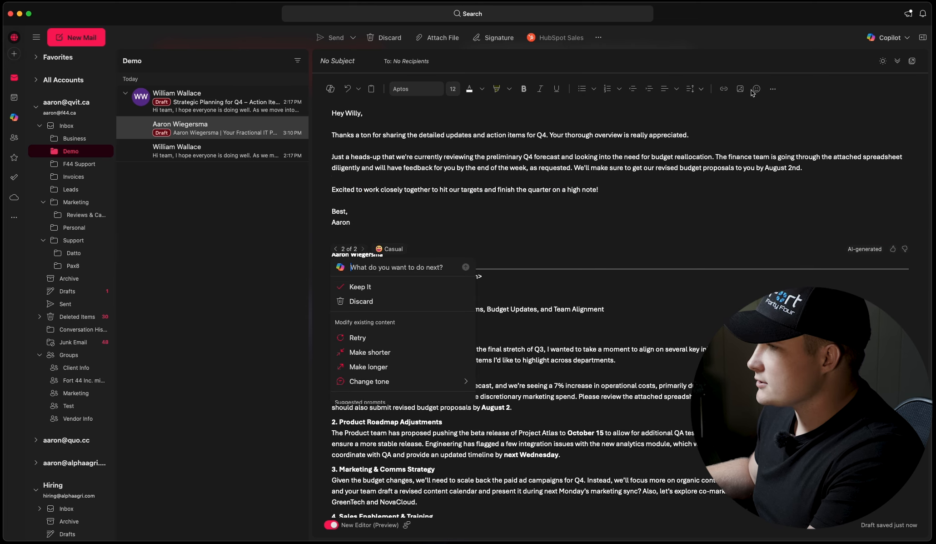
- Discard the Copilot-generated text and delete the open reply draft
click(361, 301)
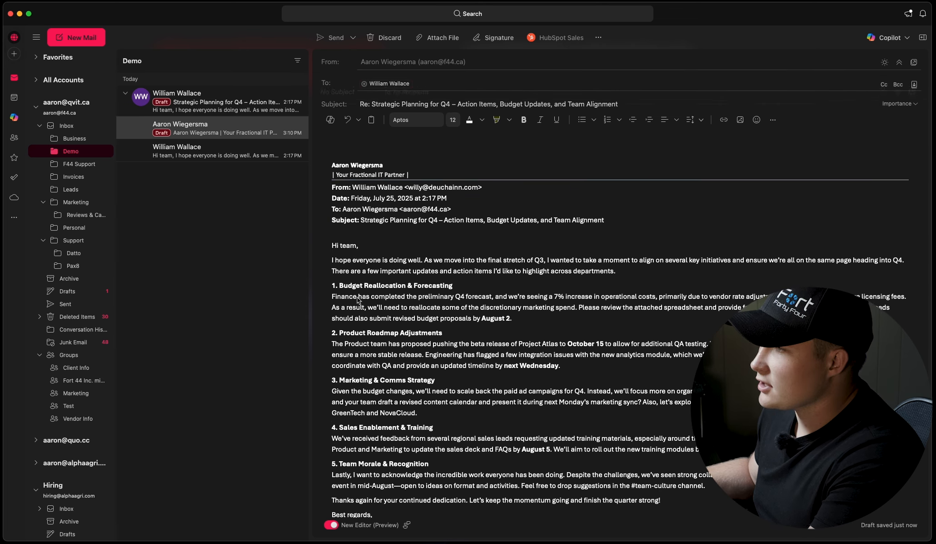
click(386, 37)
click(467, 308)
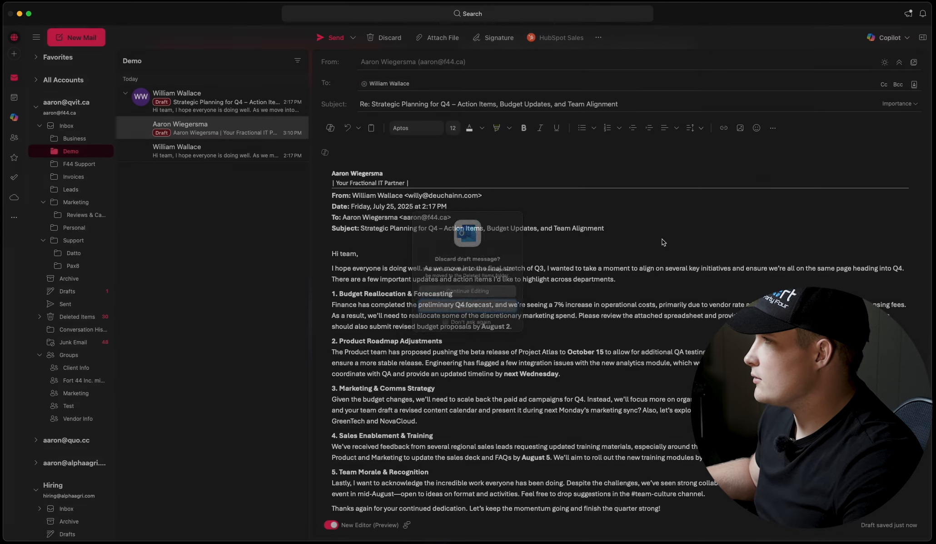
- Start a reply and prompt Copilot with "I have not had time please tell this guy in a nice way that this is a waste of time"
click(885, 84)
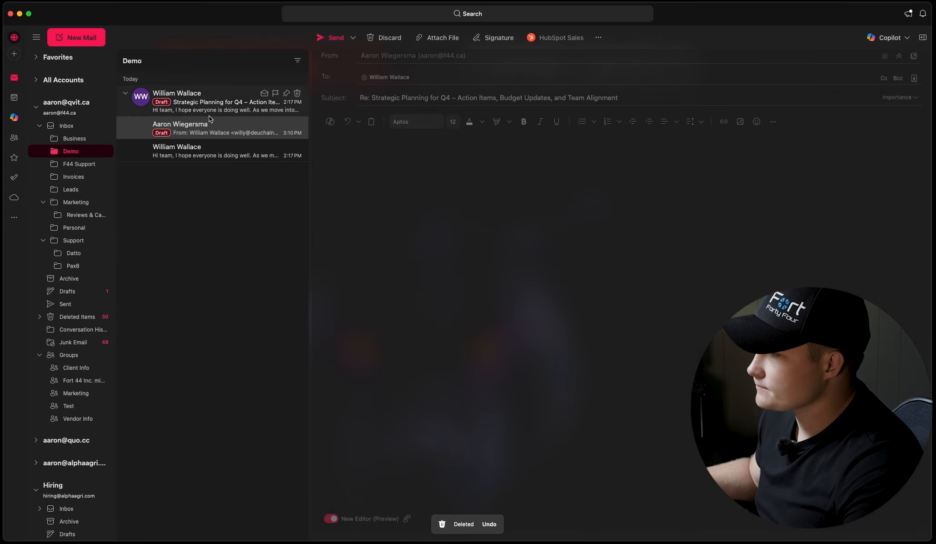
click(325, 153)
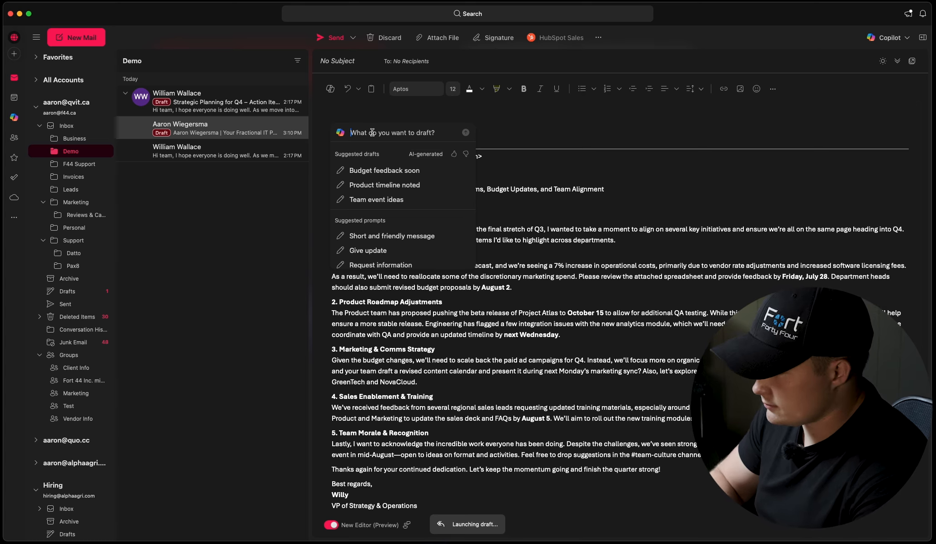
text(I have no)
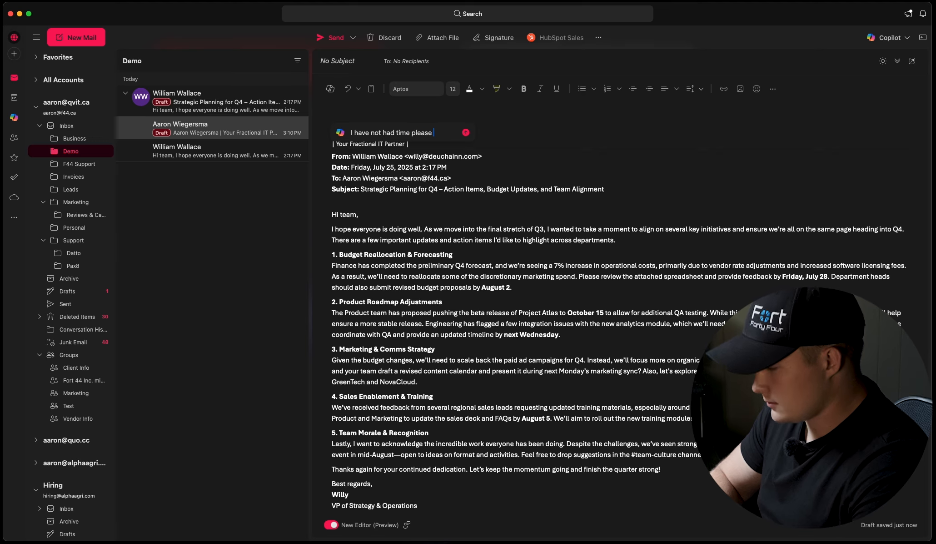
text(t had time please tell this guy in a nice )
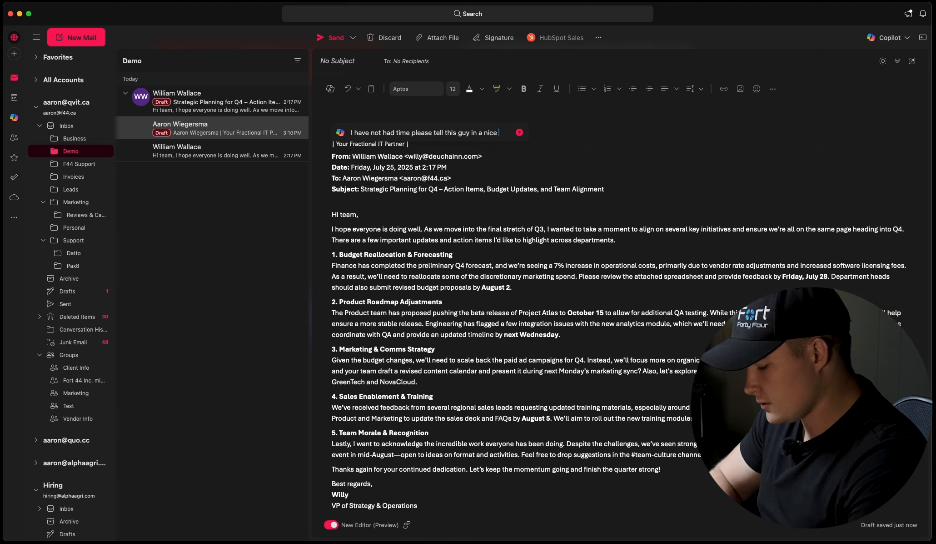
text(way that this is a waste)
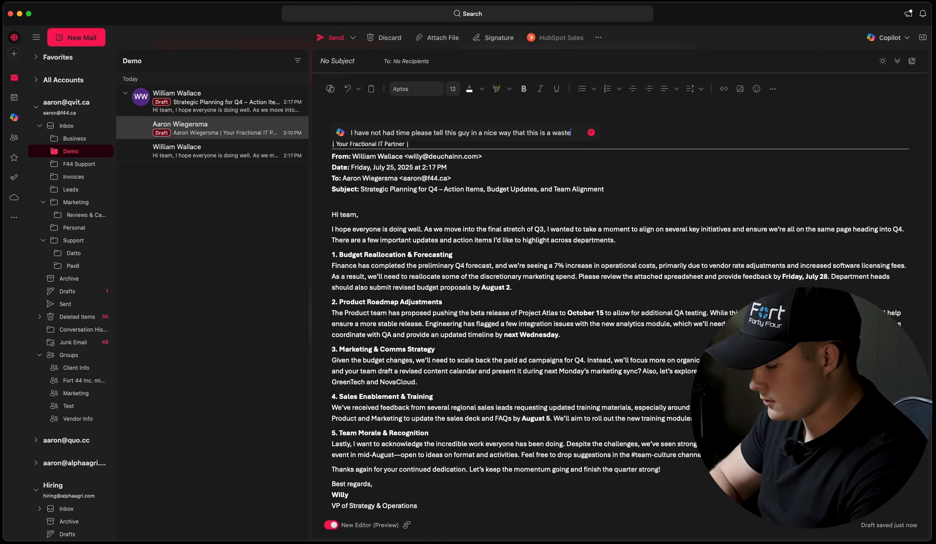
text( of time)
key(shift+Return)
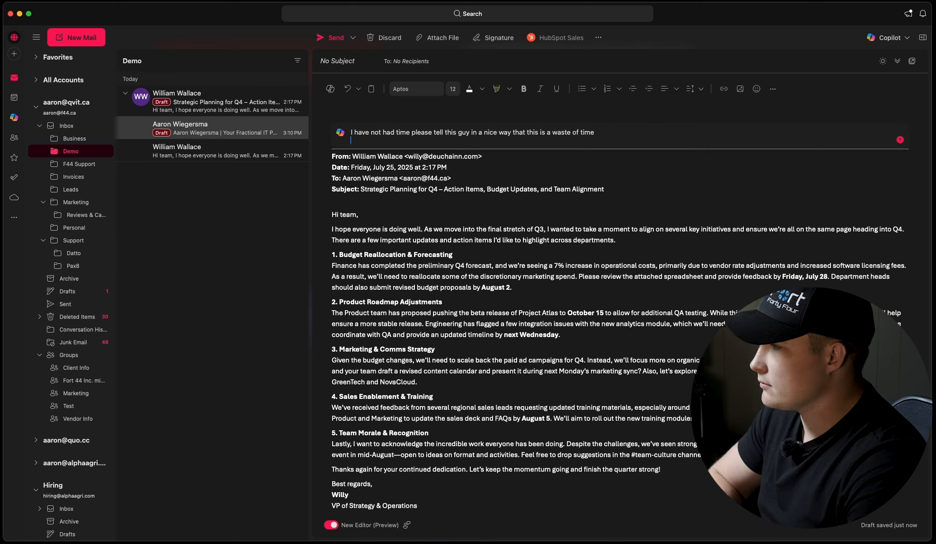
click(900, 139)
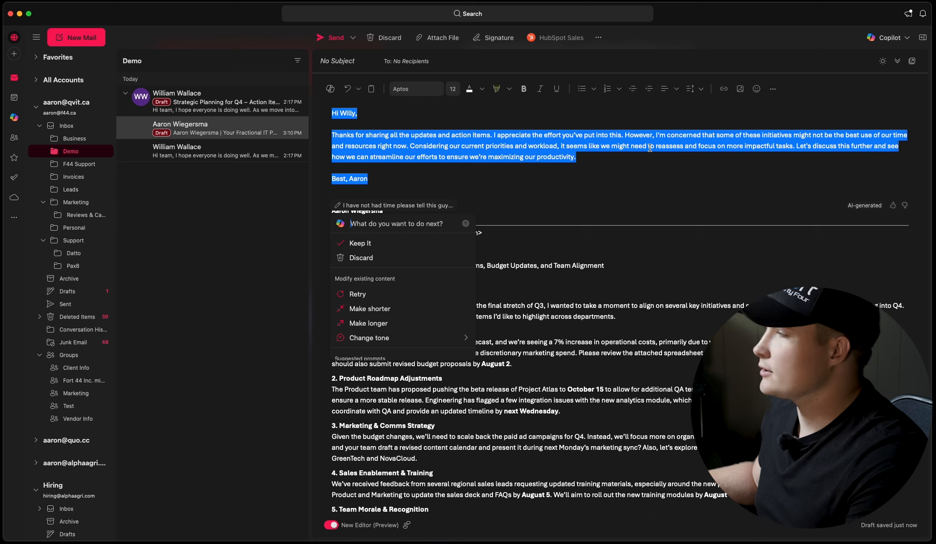
- Close the Copilot suggestion options and discard the reply draft
click(678, 159)
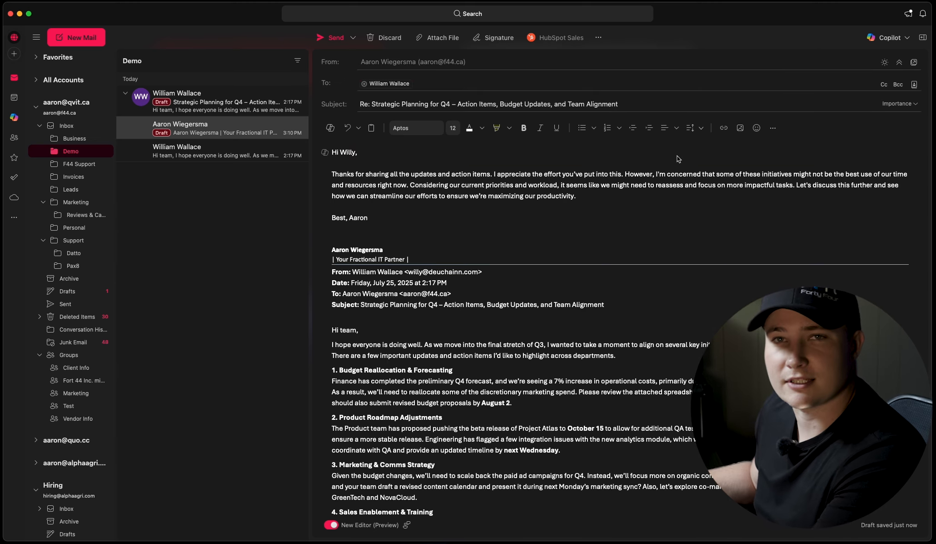
click(433, 217)
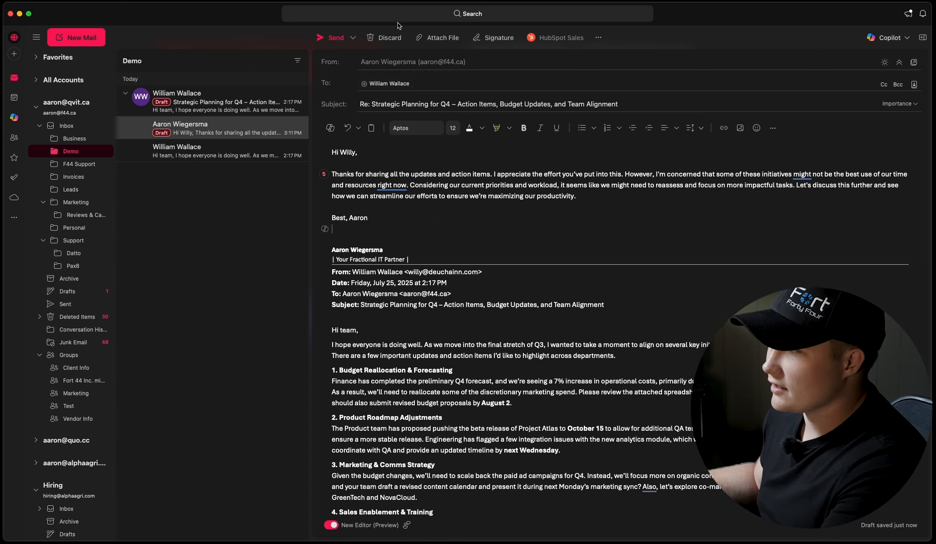
click(382, 38)
click(452, 307)
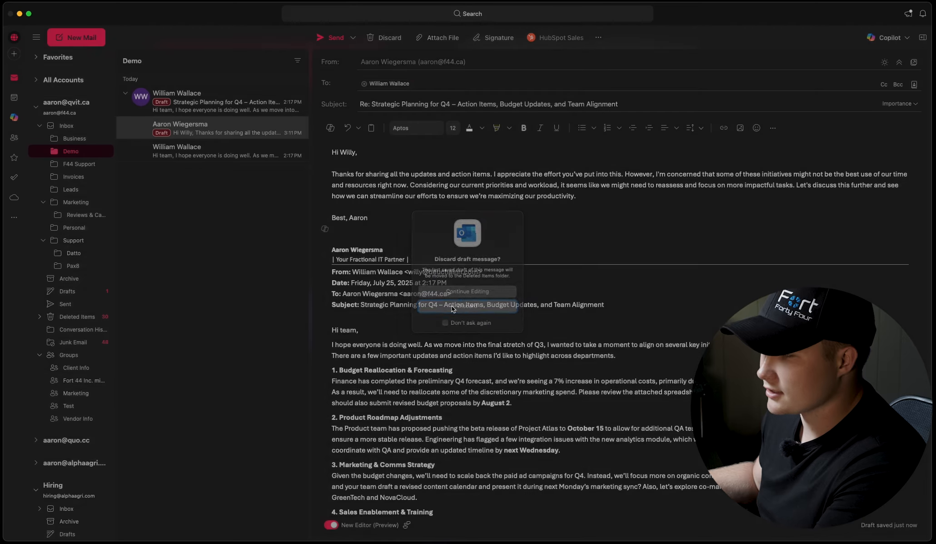
- Copy the email's subject line and ask Copilot chat to "Make action items list for this email", followed by the pasted subject
drag(610, 89, 318, 91)
key(super+c)
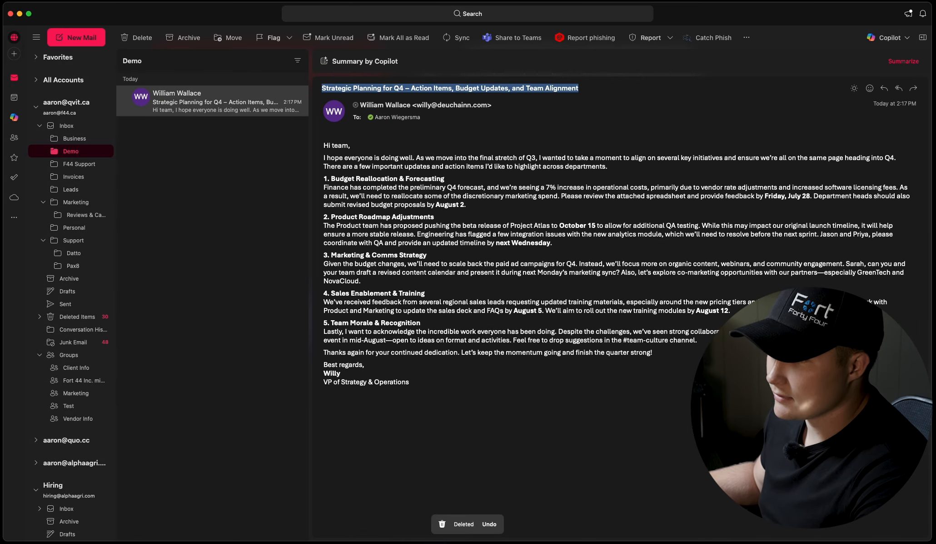
click(14, 121)
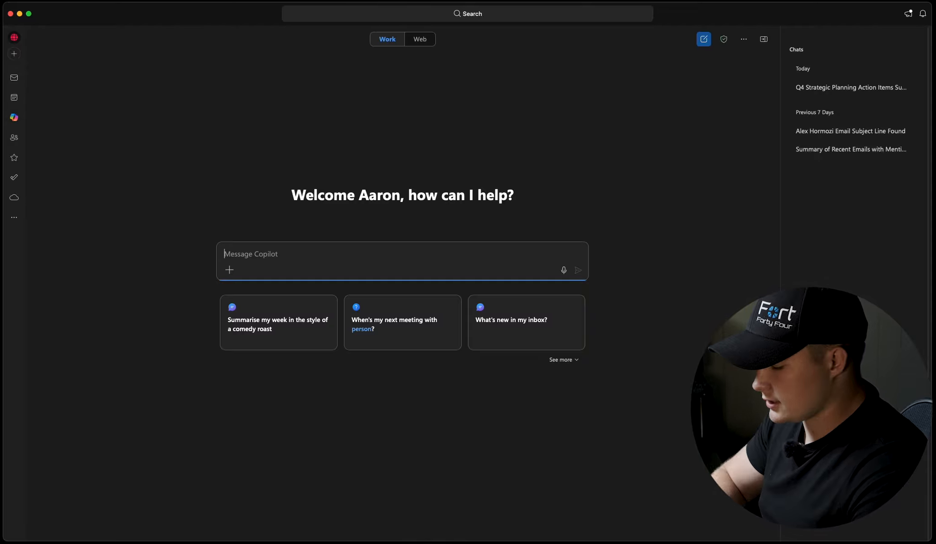
text(Make action items list for this em)
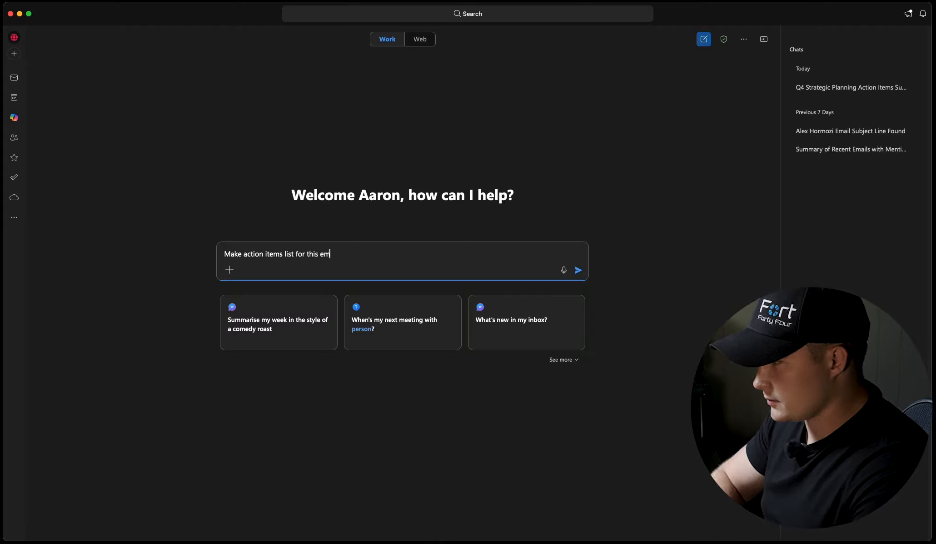
key(super+v)
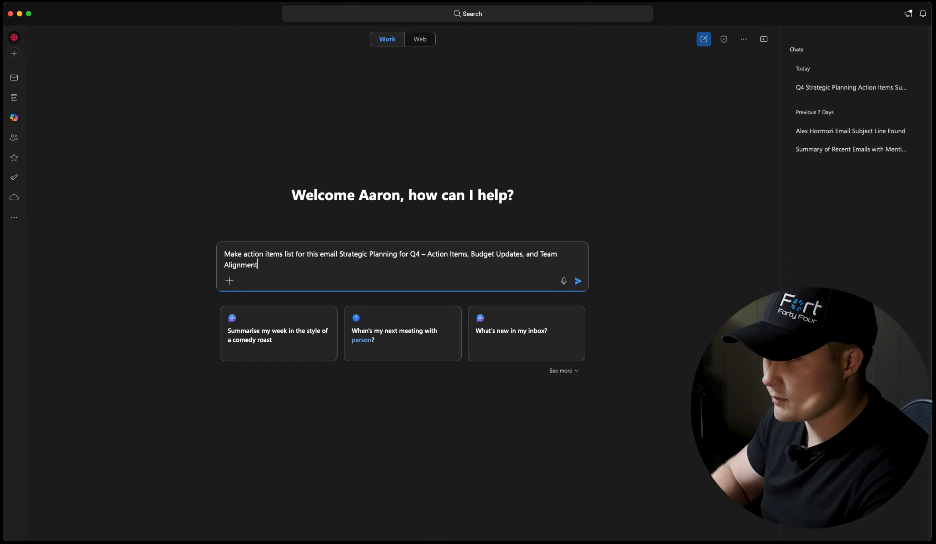
key(Return)
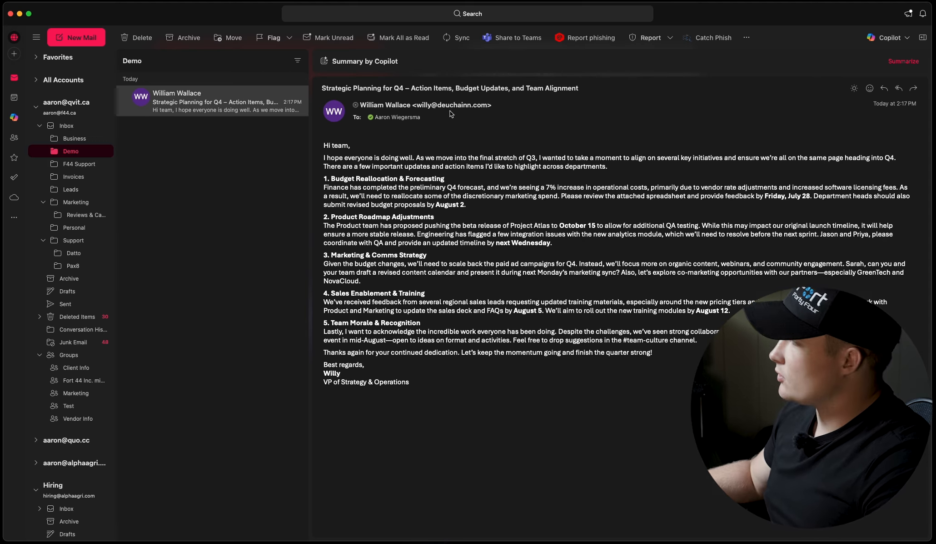
- Schedule a meeting from the Q4 planning email with Copilot and keep the generated agenda
click(901, 35)
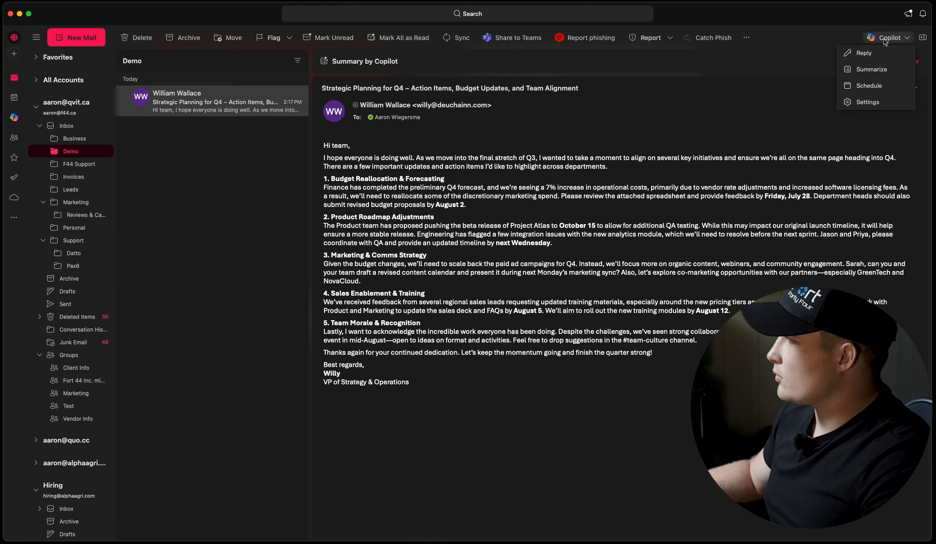
click(867, 89)
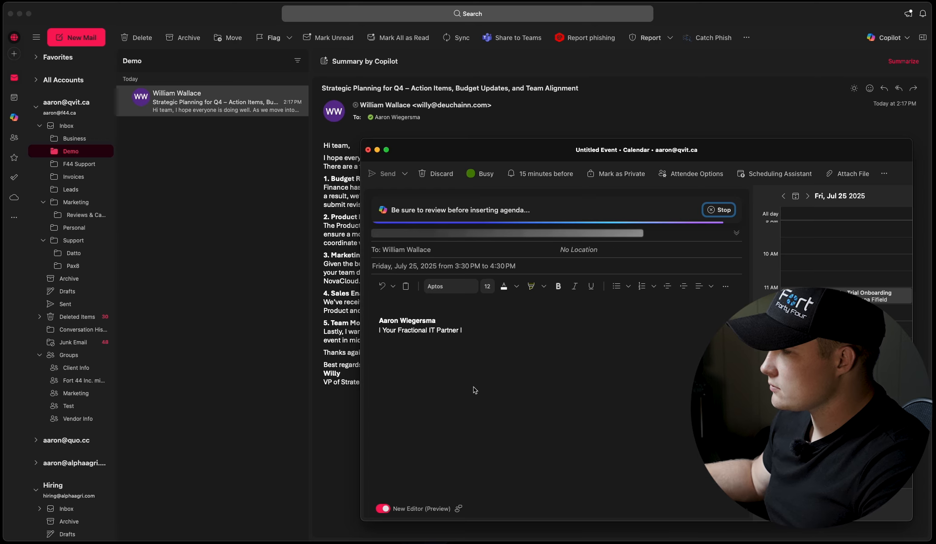
scroll(474, 388, down, 1)
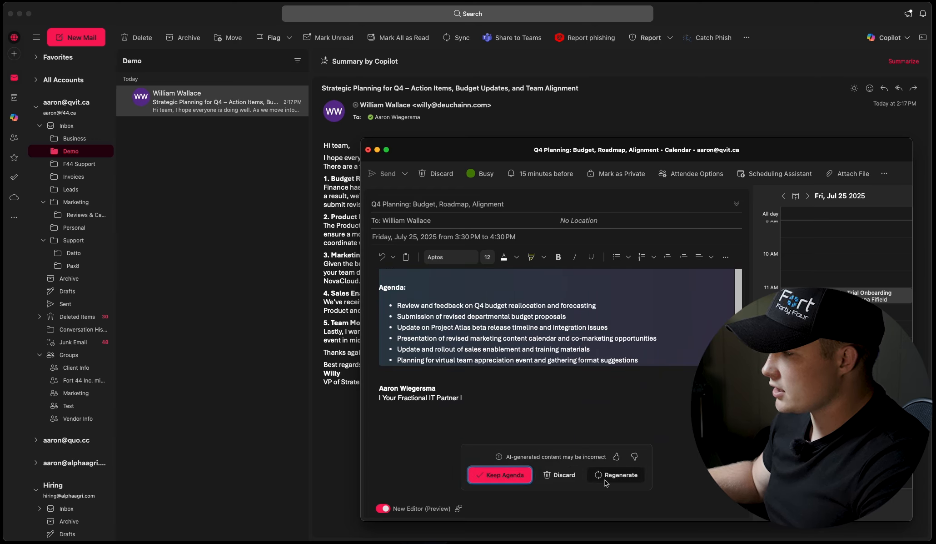
click(486, 475)
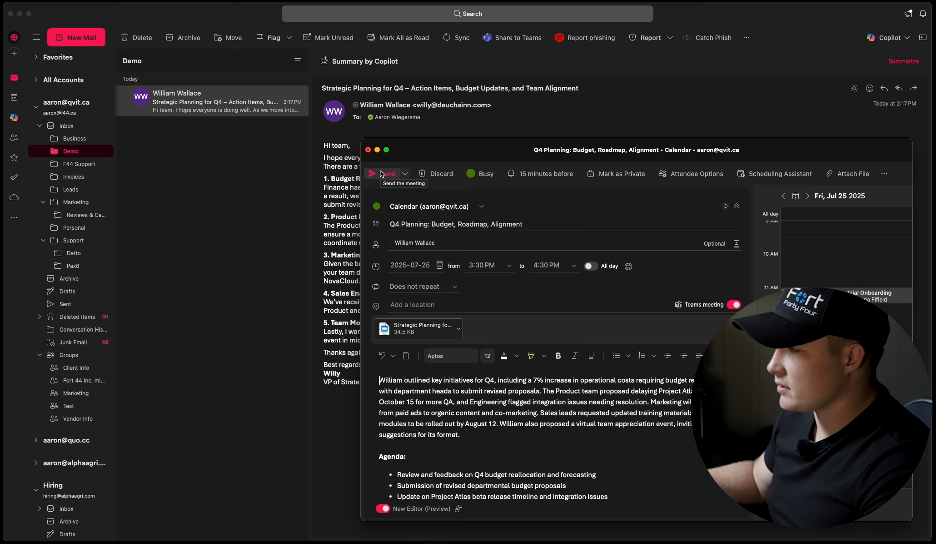
- Close the Q4 planning meeting invitation without sending it
click(368, 150)
click(666, 368)
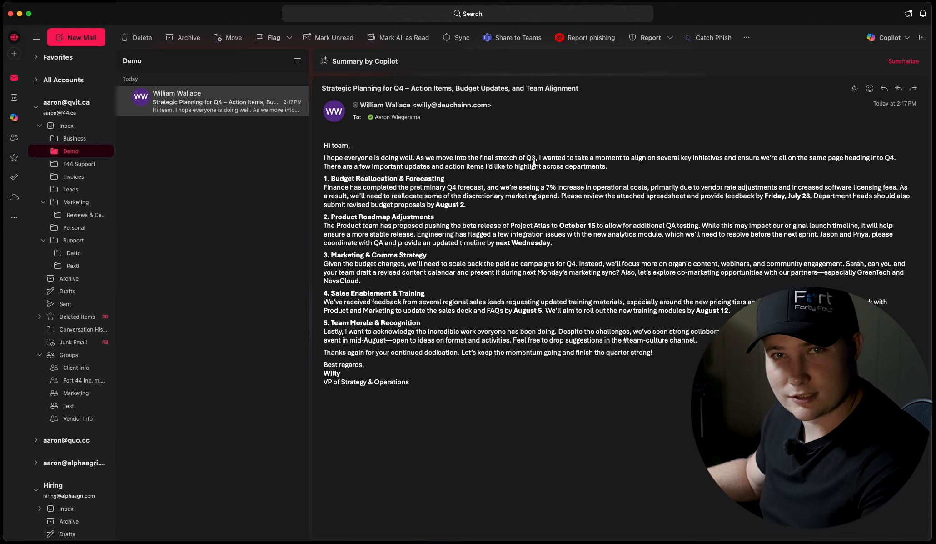
- Start a new reply to the email and have Copilot draft a message in French thanking the sender for his effort
click(898, 87)
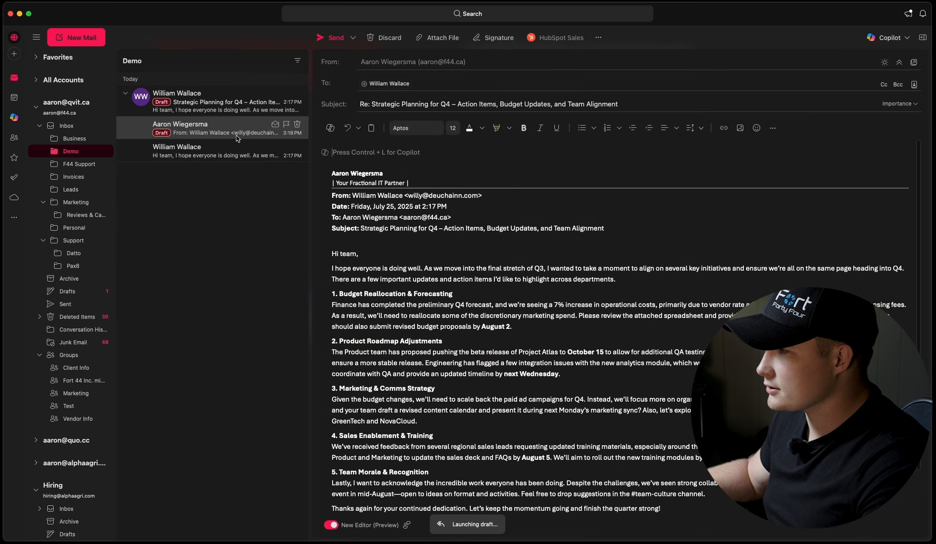
click(324, 152)
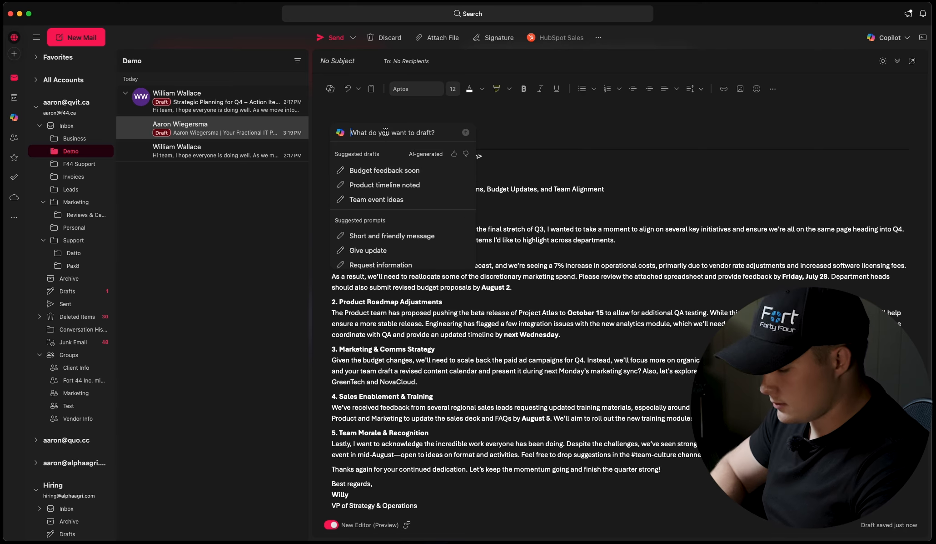
text(Can you)
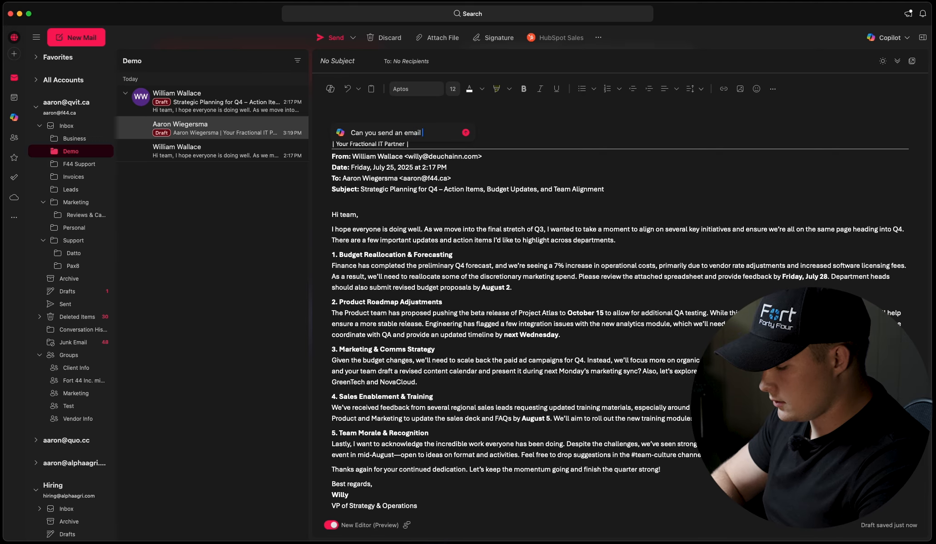
text(send an email in french thank Will)
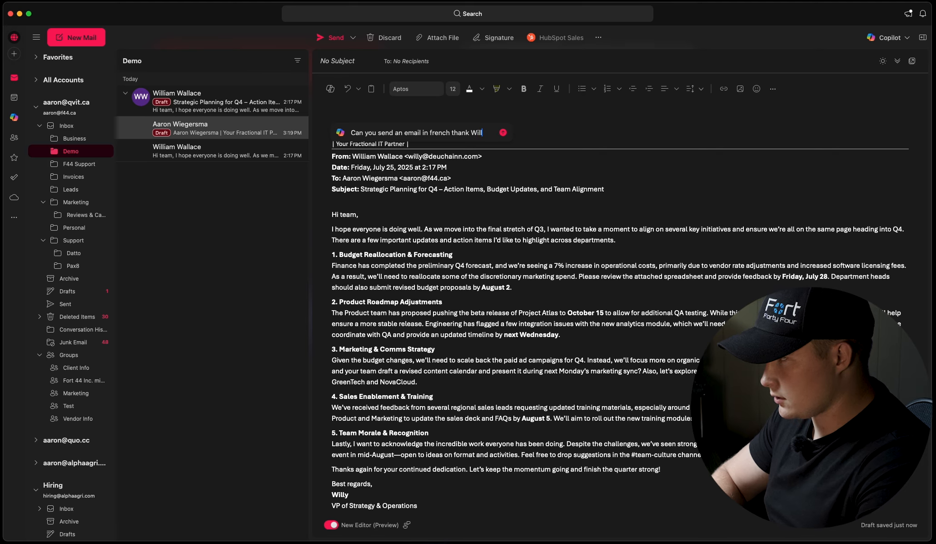
text(y for his )
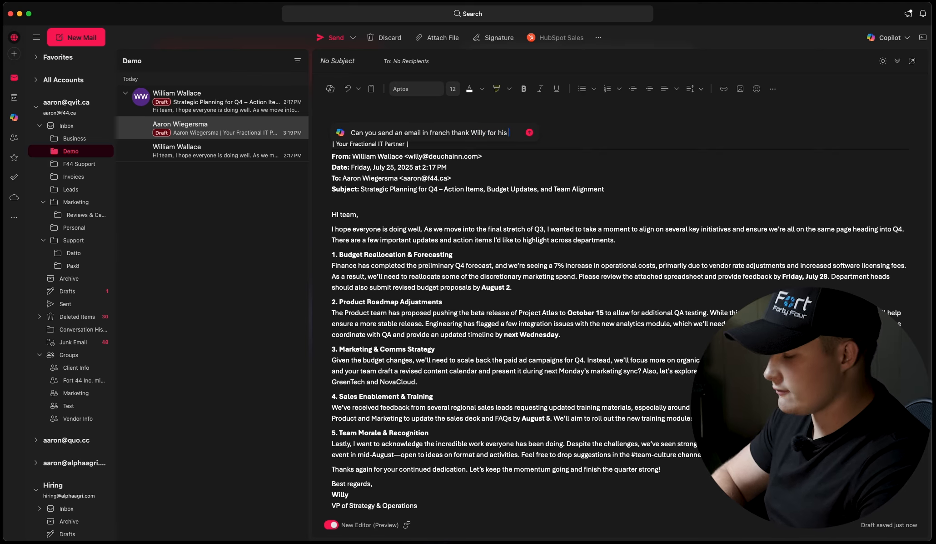
text(effort)
key(shift+Return)
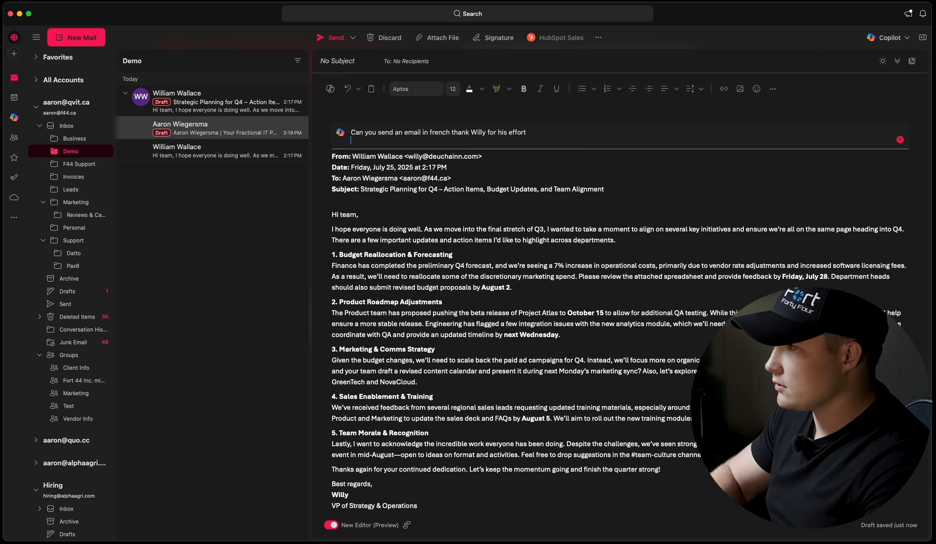
click(901, 139)
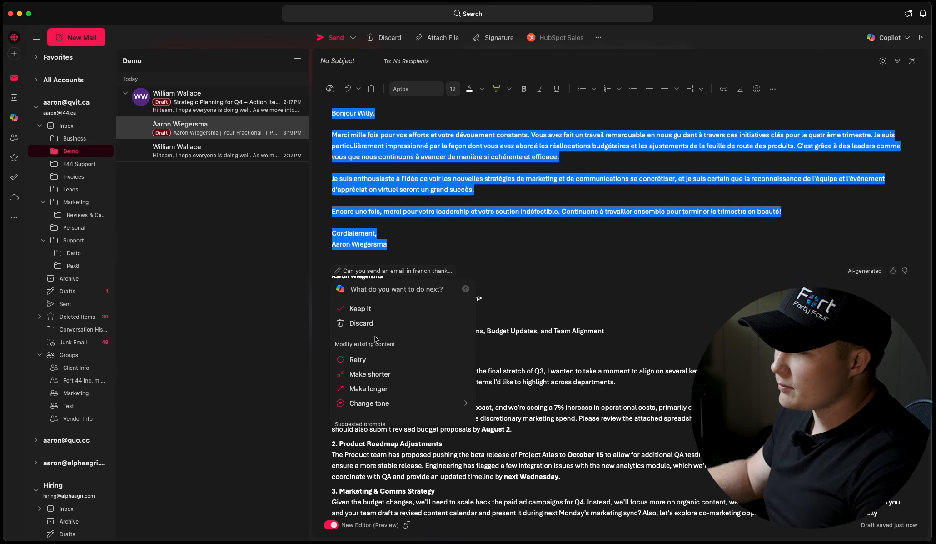
- Ask Copilot to revise the French draft with "Can you add and english version as well."
text(Can you)
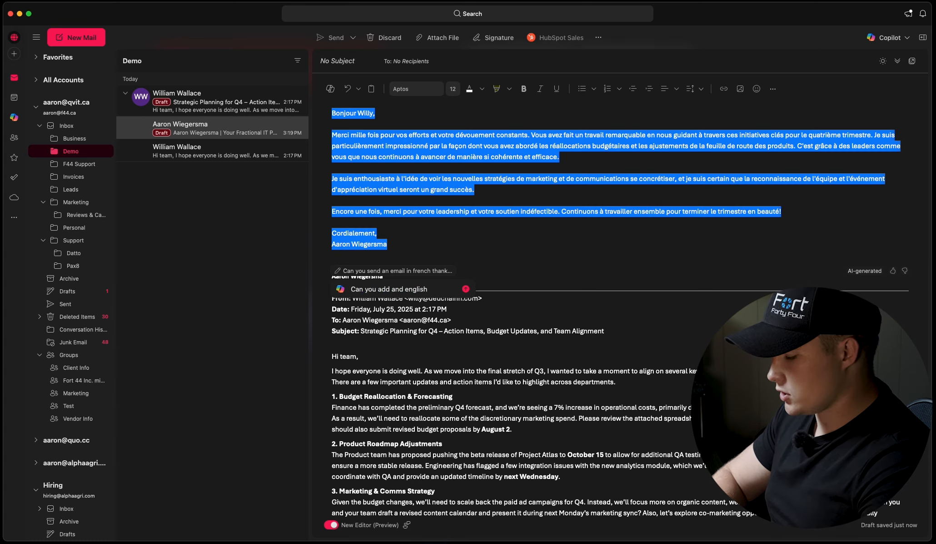
text(add and english version as well.)
click(497, 290)
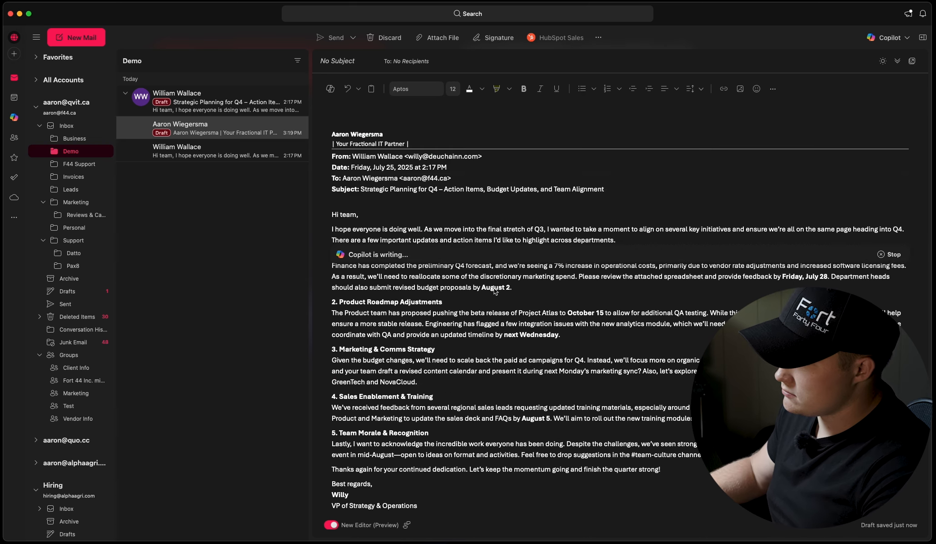